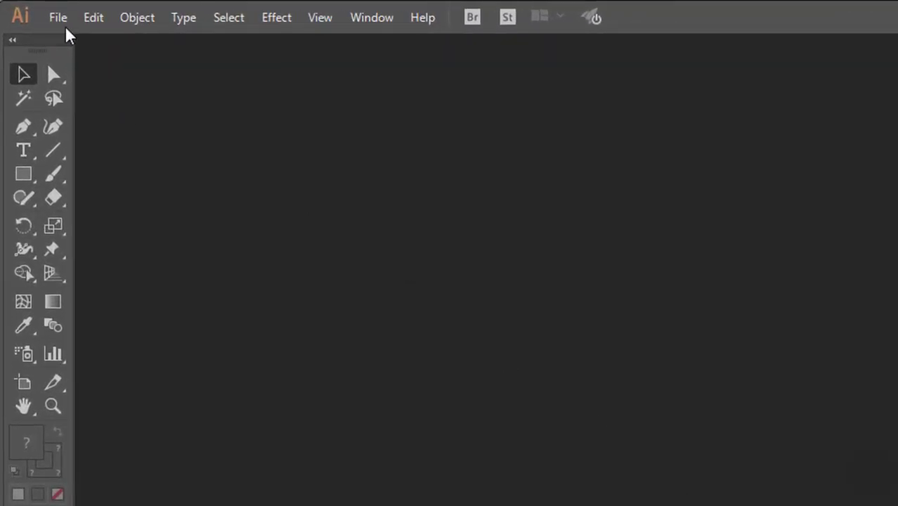
# - Create a new blank Letter-size (8.5 × 11 in) document
pyautogui.click(54, 23)
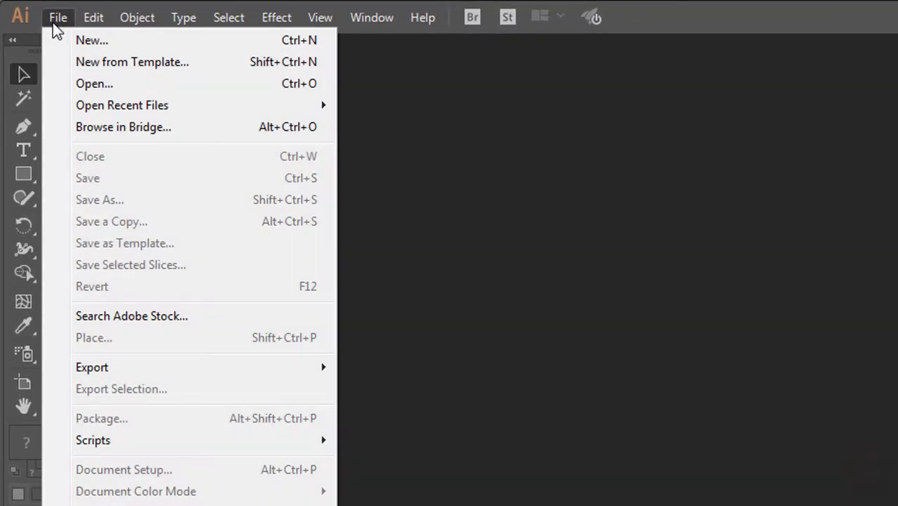
pyautogui.click(98, 42)
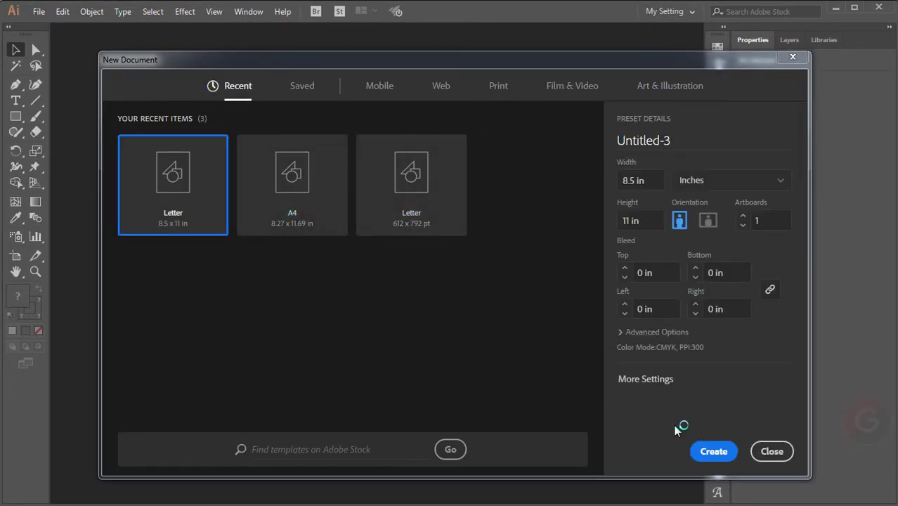
pyautogui.click(711, 453)
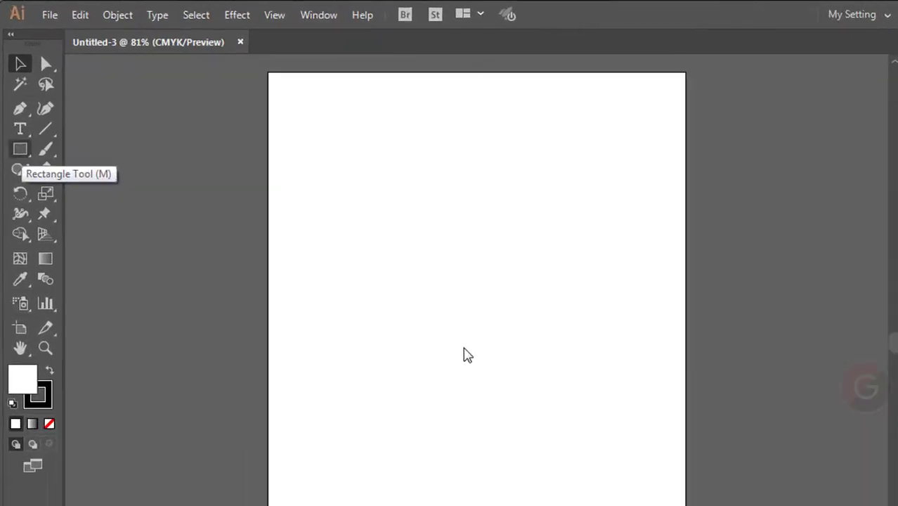
pyautogui.click(29, 180)
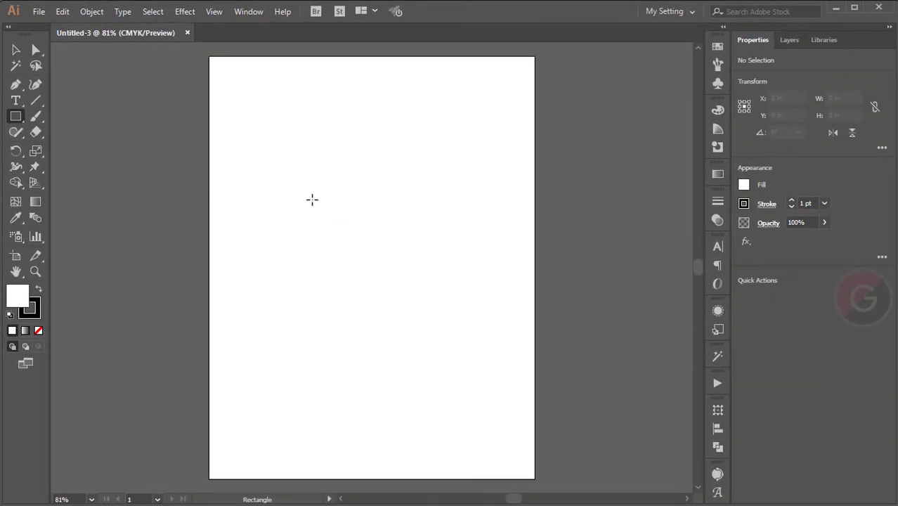
# - Draw a 12 × 5 in rectangle and move it up near the top of the page
pyautogui.click(312, 200)
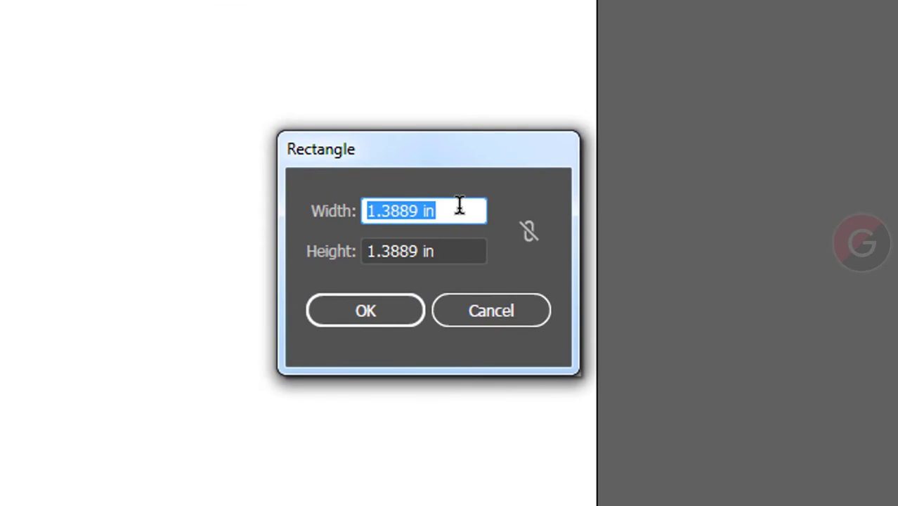
pyautogui.write('12')
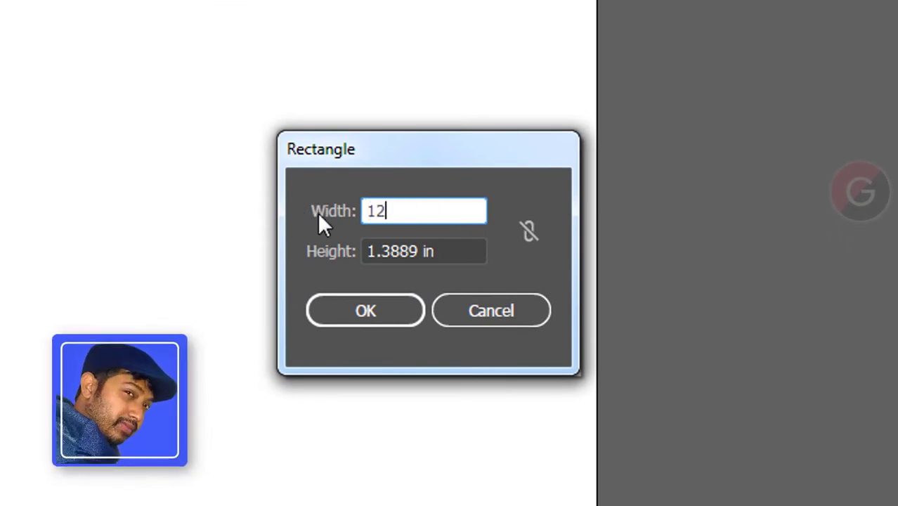
pyautogui.press('Tab')
pyautogui.write('5')
pyautogui.click(416, 211)
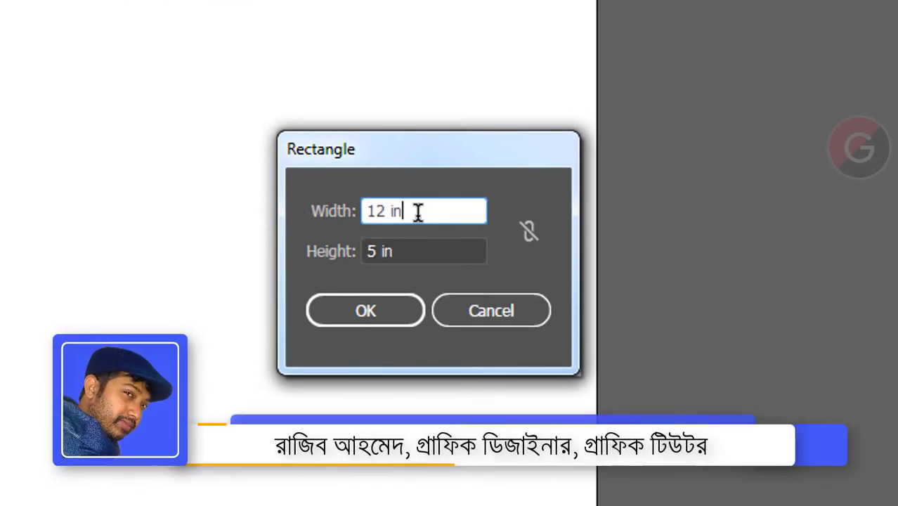
pyautogui.moveTo(417, 211); pyautogui.dragTo(323, 211)
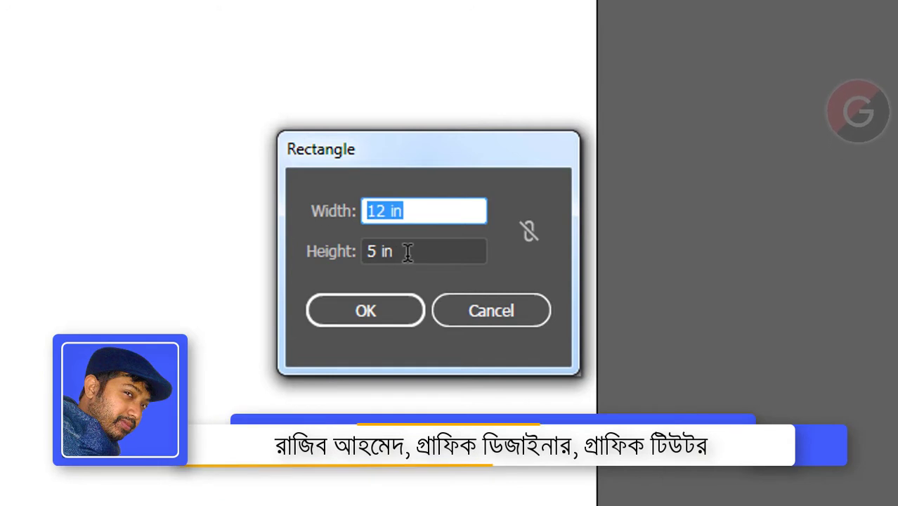
pyautogui.moveTo(407, 251); pyautogui.dragTo(362, 251)
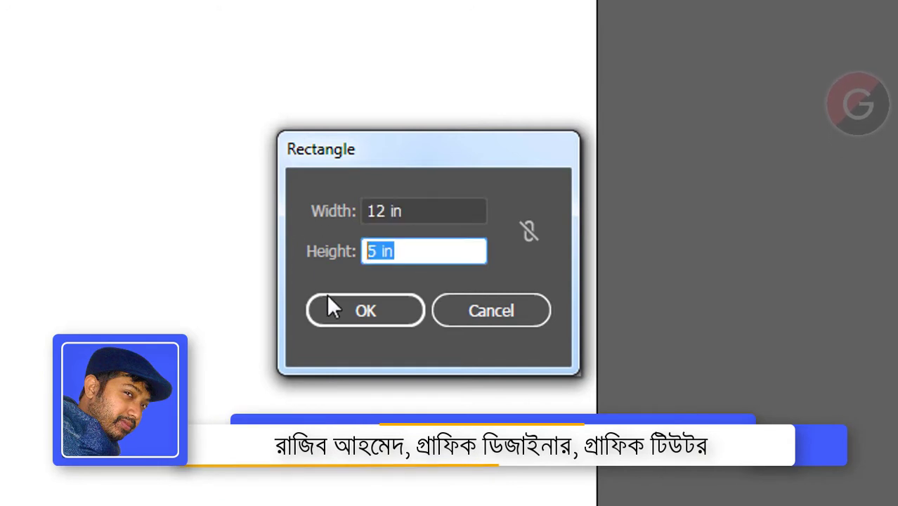
pyautogui.click(432, 203)
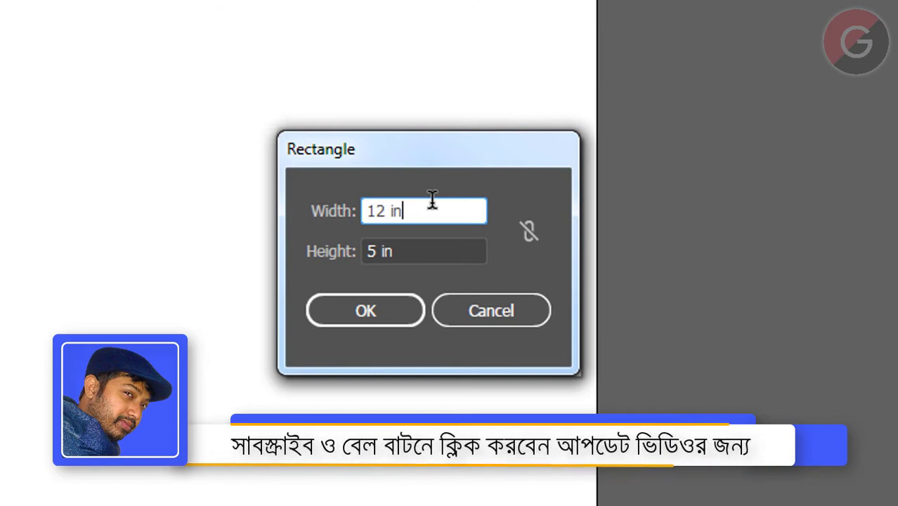
pyautogui.click(363, 311)
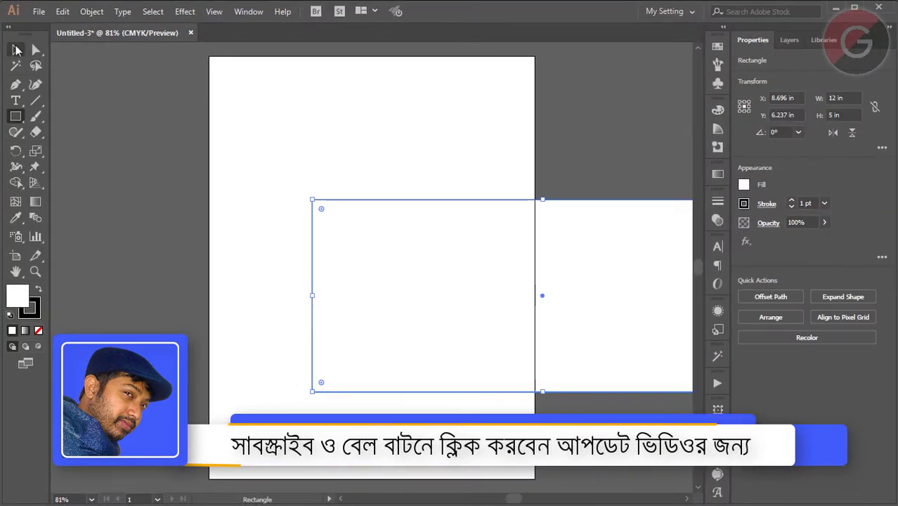
pyautogui.moveTo(615, 273); pyautogui.dragTo(437, 240)
pyautogui.moveTo(324, 202); pyautogui.dragTo(326, 195)
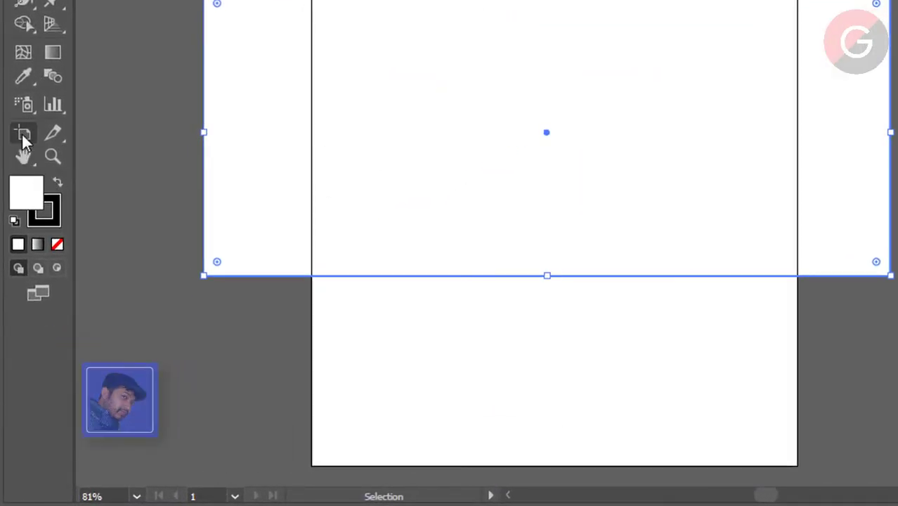
# - Resize the artboard to about 12.65 × 5.65 in around the rectangle and fit it in the window
pyautogui.click(23, 135)
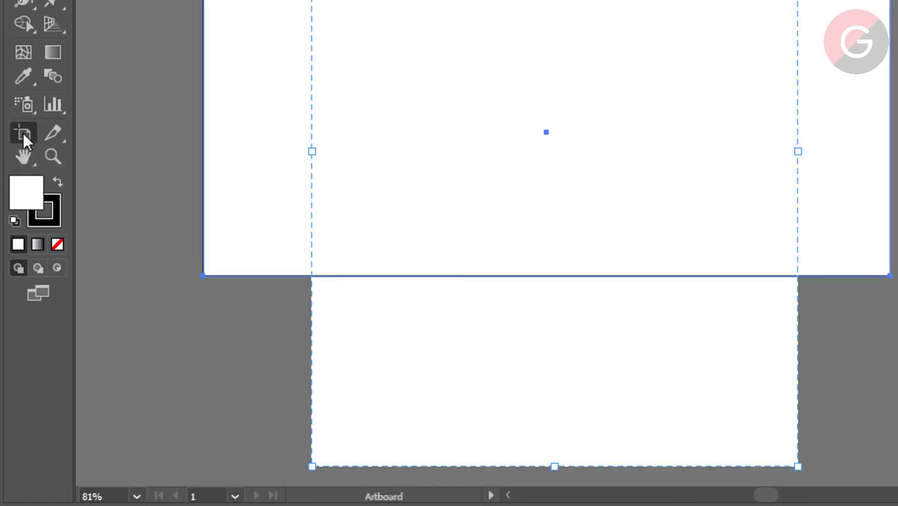
pyautogui.moveTo(312, 464); pyautogui.dragTo(185, 295)
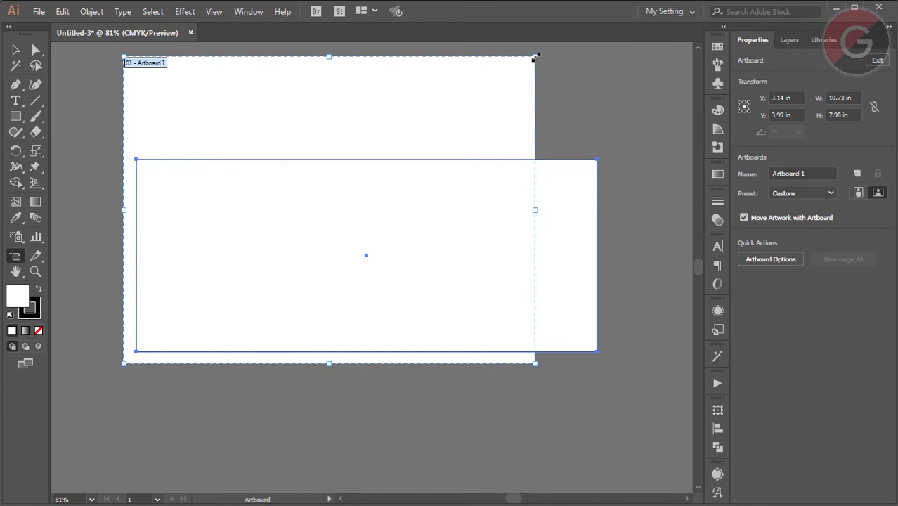
pyautogui.moveTo(536, 57); pyautogui.dragTo(610, 148)
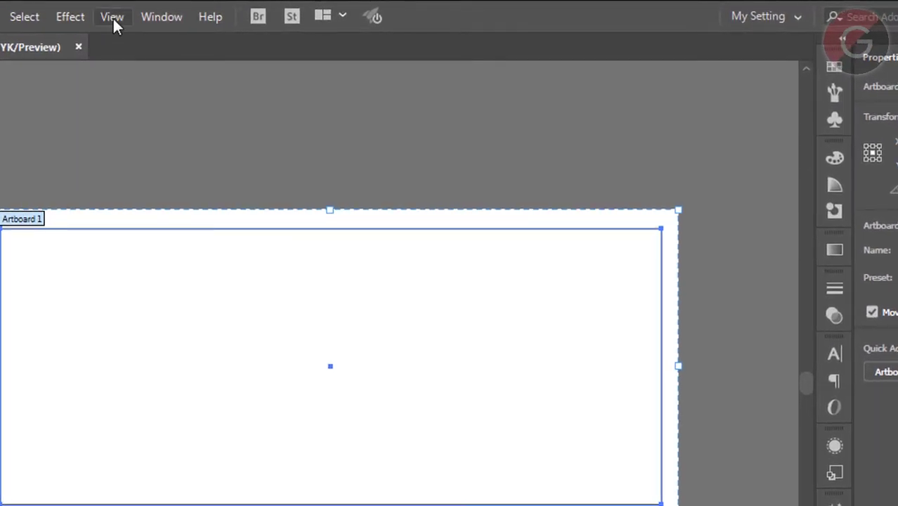
pyautogui.click(113, 17)
pyautogui.click(206, 218)
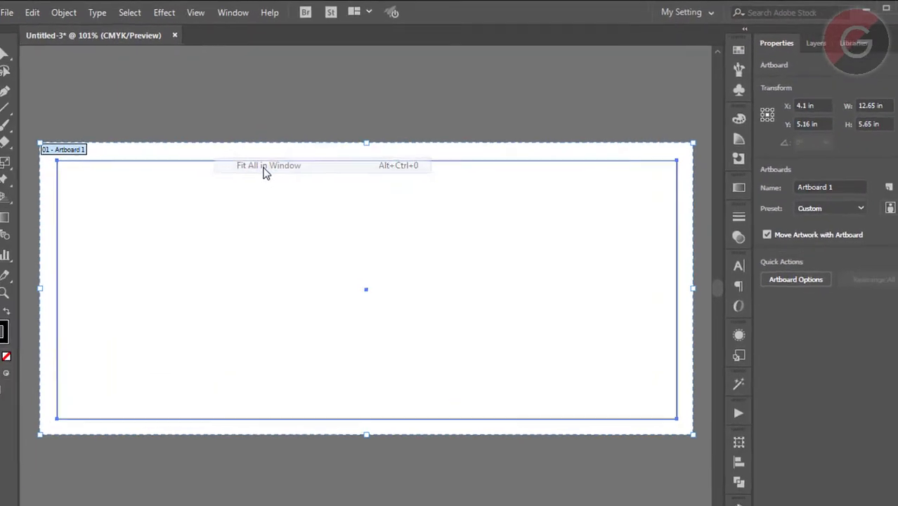
pyautogui.press('Escape')
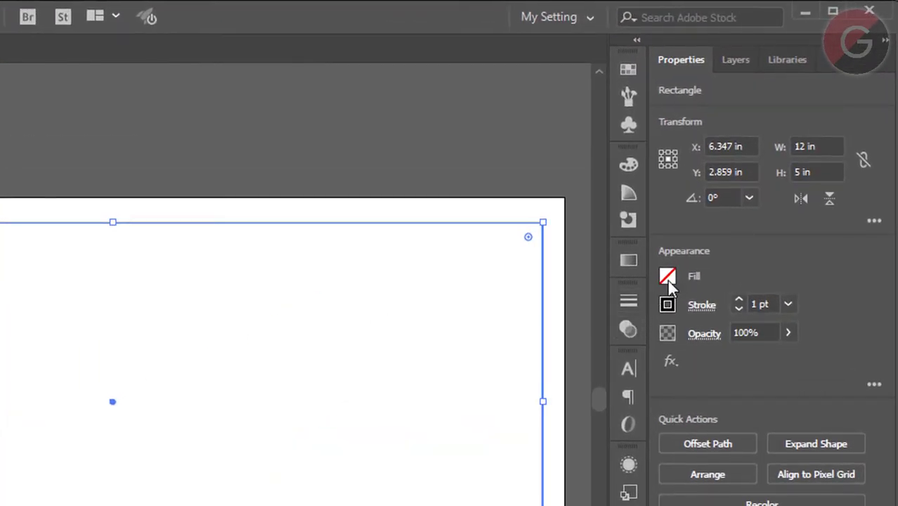
# - Give the 12 × 5 in rectangle a teal fill from the swatches
pyautogui.click(666, 277)
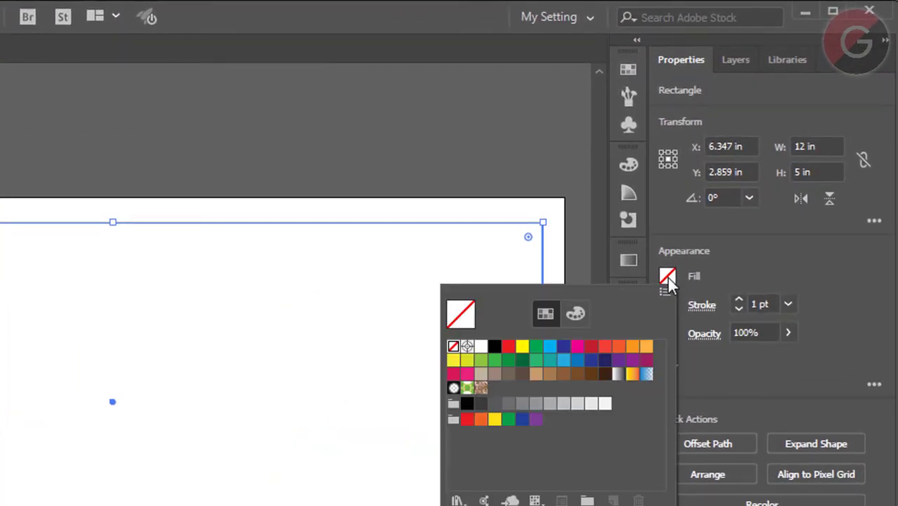
pyautogui.click(549, 361)
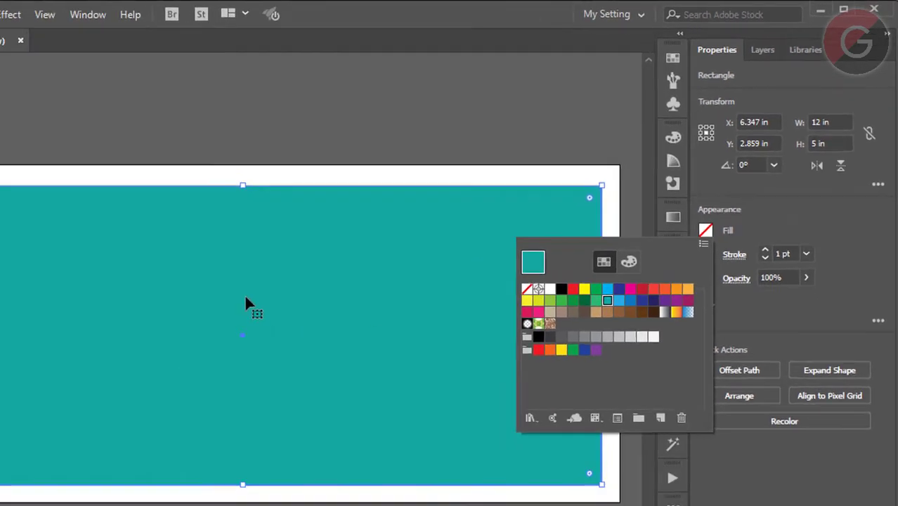
pyautogui.press('Escape')
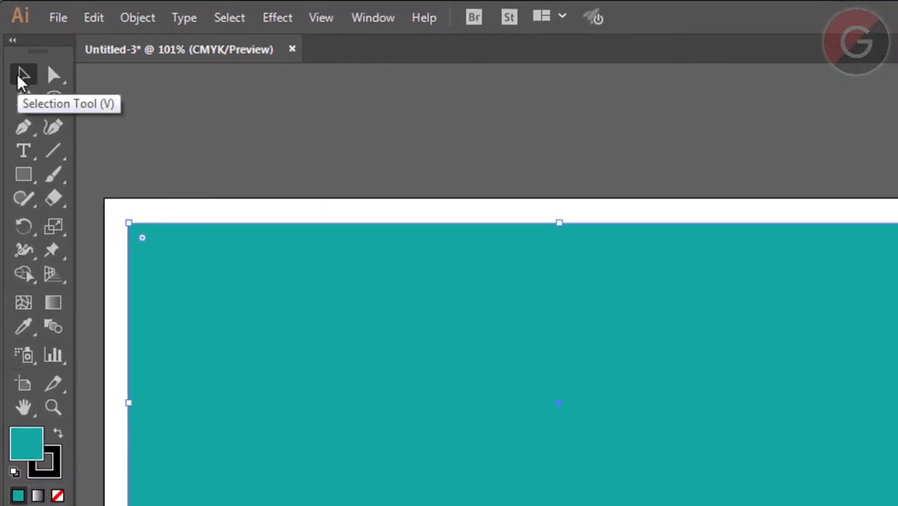
# - Duplicate the teal rectangle in place using a Move of 0 distance and 0° angle
pyautogui.doubleClick(21, 77)
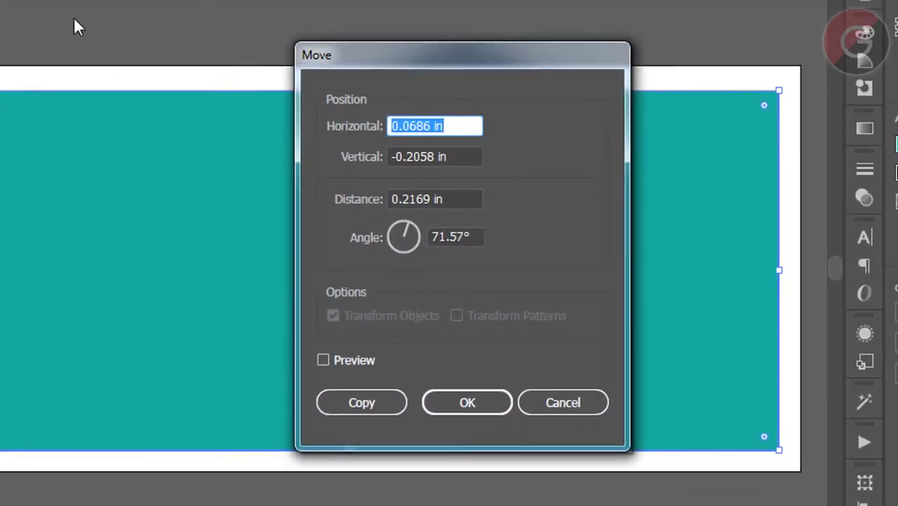
pyautogui.write('0')
pyautogui.press('Tab')
pyautogui.press('Tab')
pyautogui.write('0')
pyautogui.press('Tab')
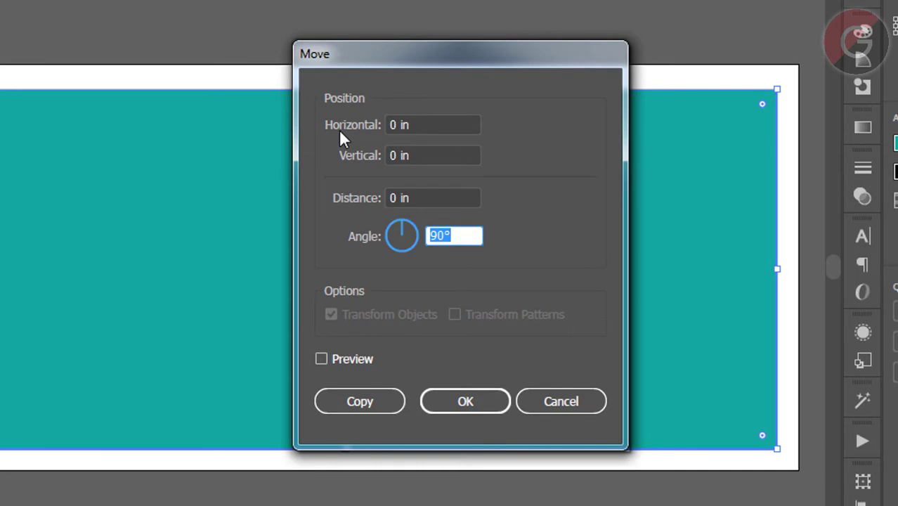
pyautogui.write('0')
pyautogui.press('Tab')
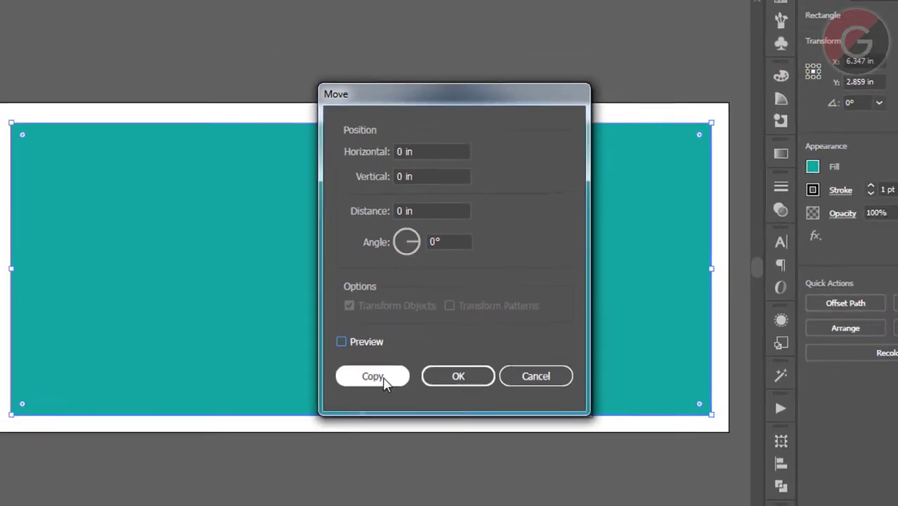
pyautogui.click(362, 404)
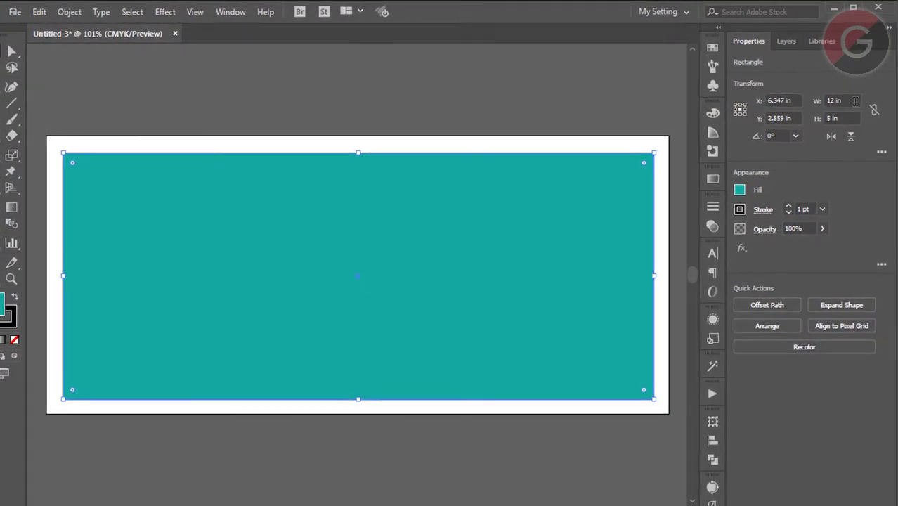
# - Resize the copy to 11 × 4 in and convert it into guides
pyautogui.click(835, 98)
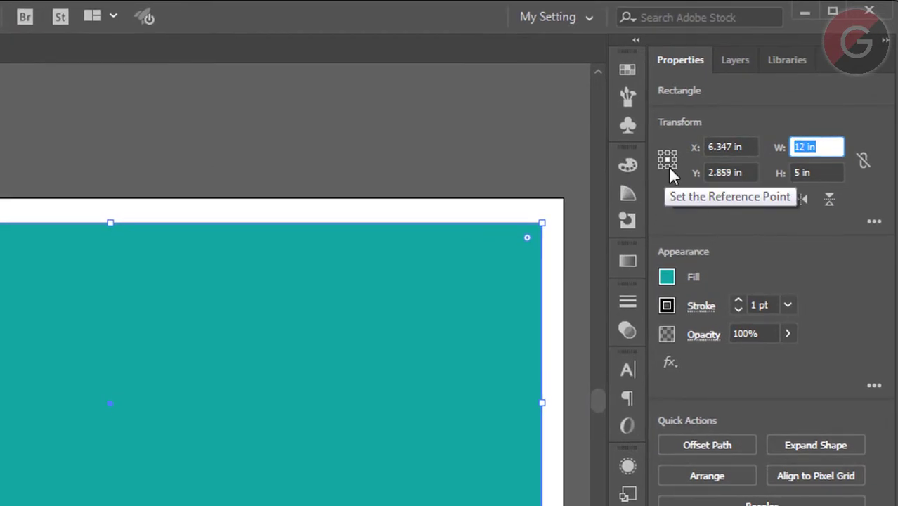
pyautogui.write('11')
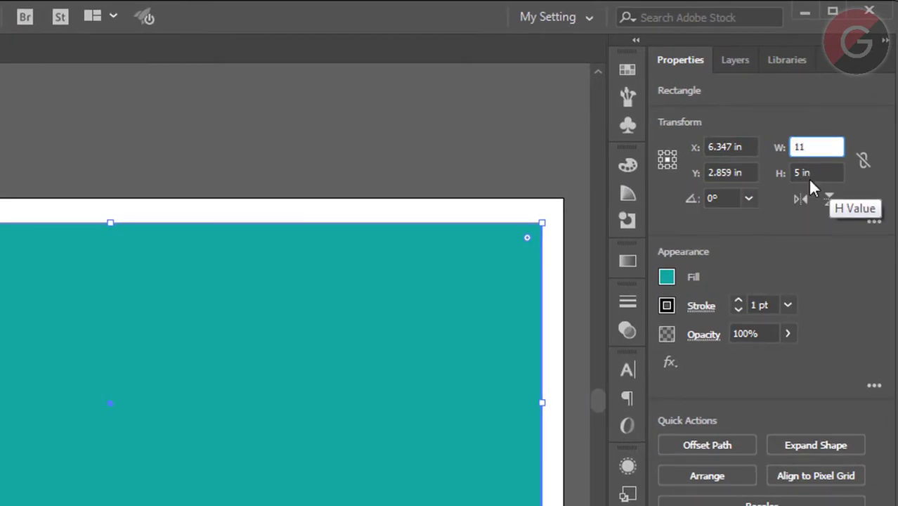
pyautogui.press('Tab')
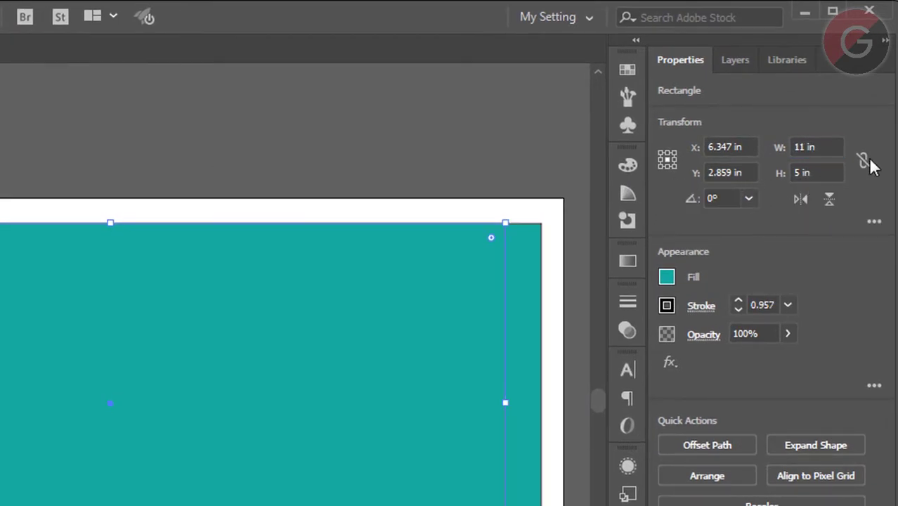
pyautogui.write('4')
pyautogui.press('Return')
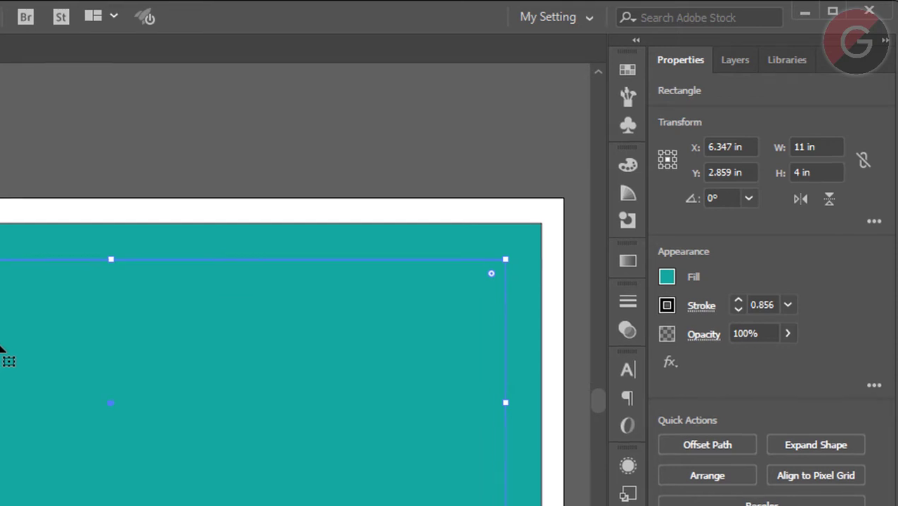
pyautogui.rightClick(2, 349)
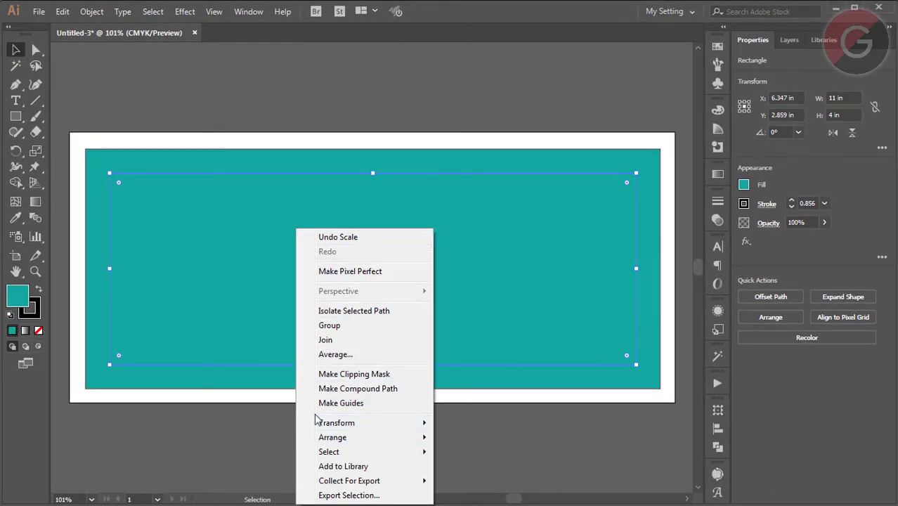
pyautogui.click(352, 406)
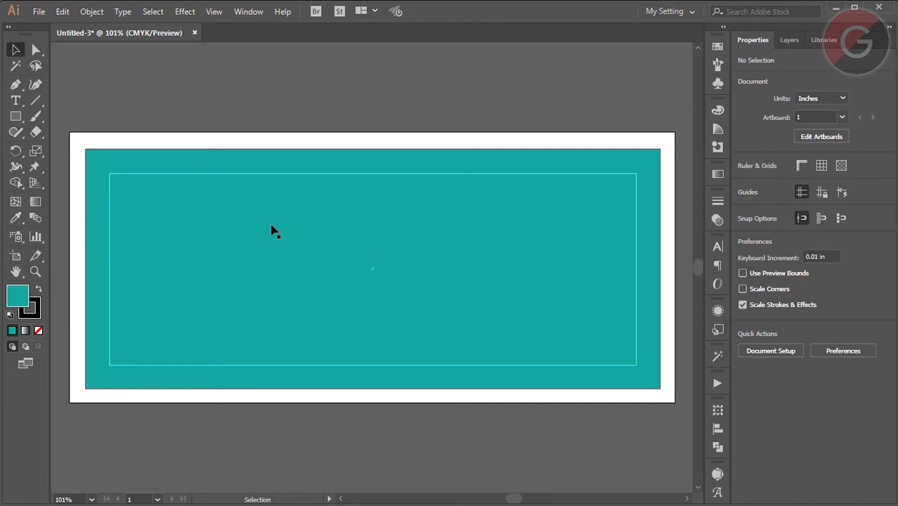
pyautogui.click(274, 231)
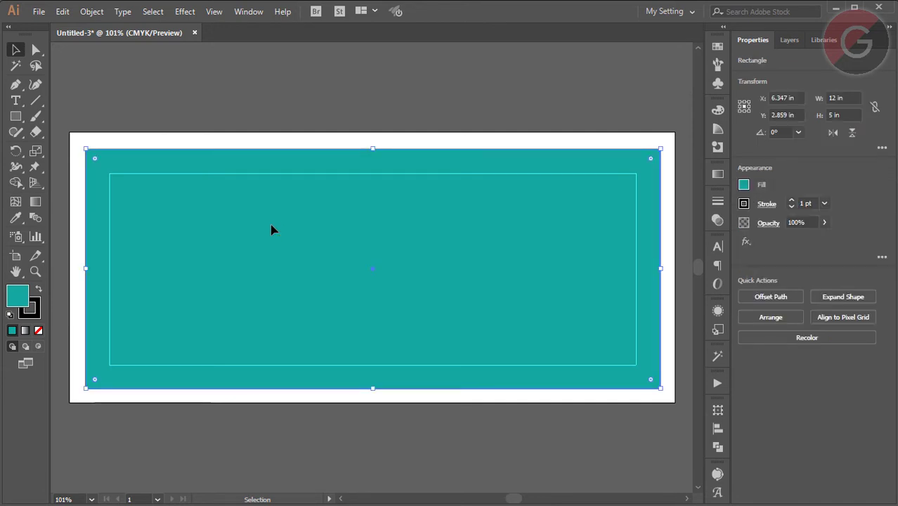
# - Create CG Omega placeholder point text on the upper middle of the billboard
pyautogui.click(293, 129)
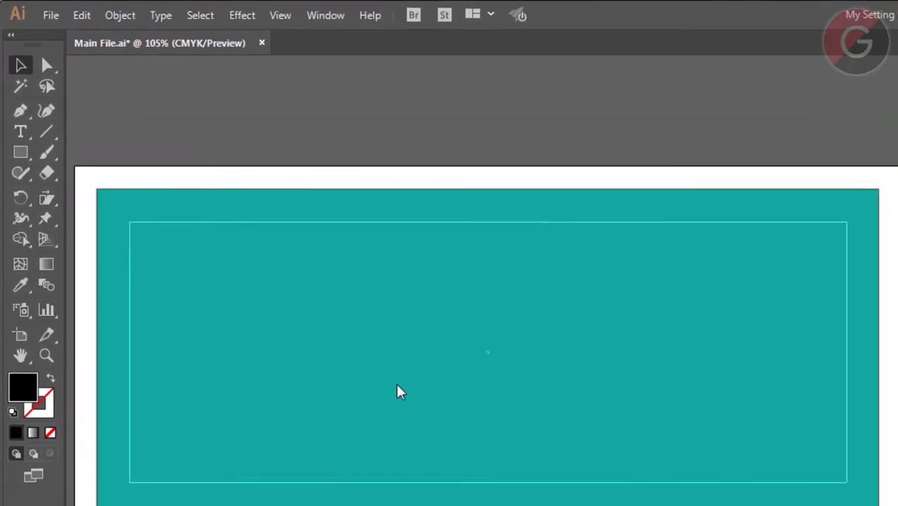
pyautogui.click(33, 155)
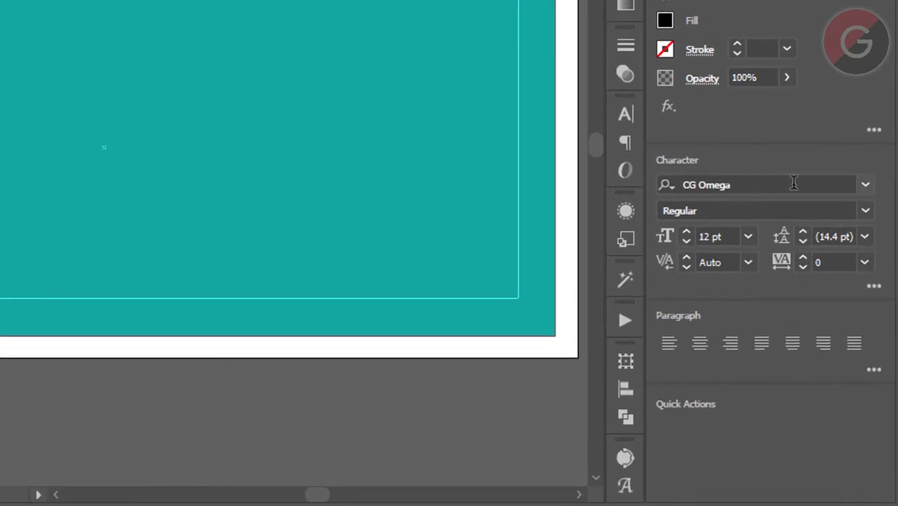
pyautogui.click(865, 185)
pyautogui.click(865, 185)
pyautogui.click(742, 188)
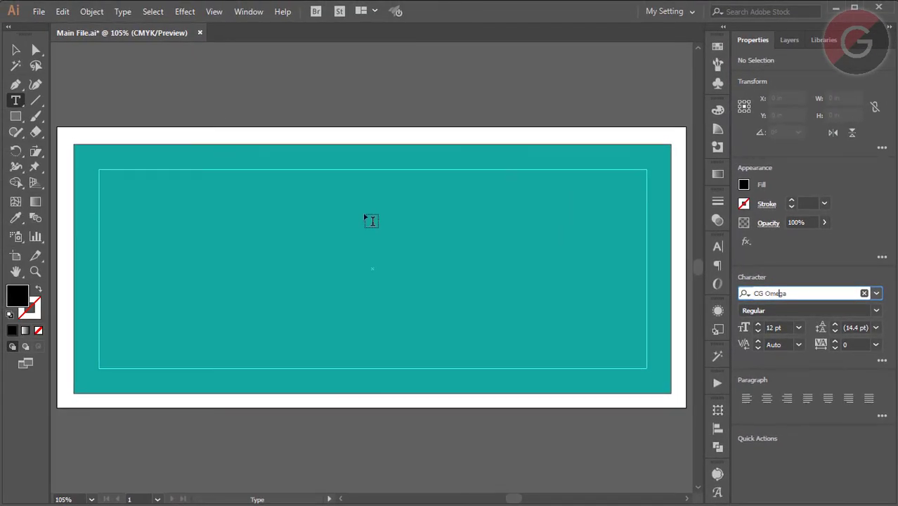
pyautogui.click(371, 221)
# - Type an enlarged 'Floozy' title with 'Beauty Parlour' on the line below
pyautogui.click(34, 272)
pyautogui.click(597, 358)
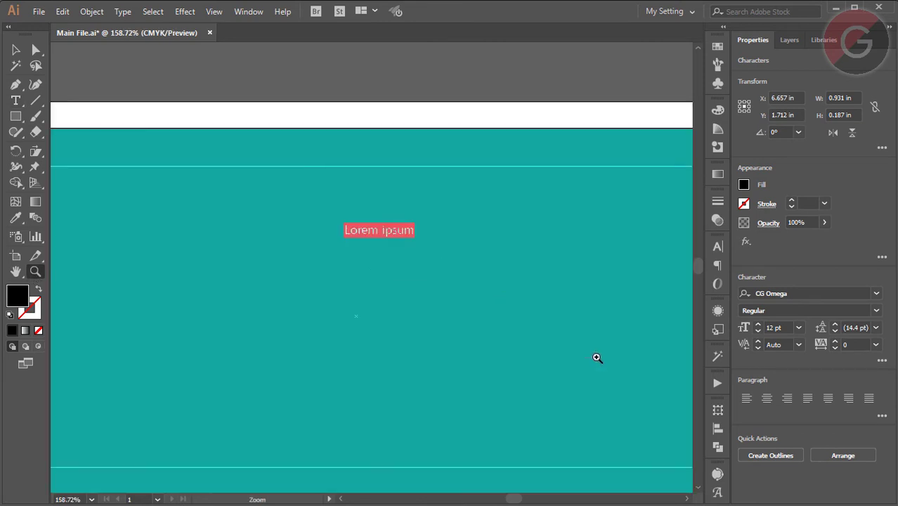
pyautogui.write('Floozy')
pyautogui.hotkey('ctrl', 'shift', '.')
pyautogui.hotkey('ctrl', 'shift', '.')
pyautogui.hotkey('ctrl', 'shift', '.')
pyautogui.hotkey('ctrl', 'shift', '.')
pyautogui.hotkey('ctrl', 'shift', '.')
pyautogui.hotkey('ctrl', 'shift', '.')
pyautogui.hotkey('ctrl', 'shift', '.')
pyautogui.hotkey('ctrl', 'shift', '.')
pyautogui.press('Return')
pyautogui.write('Beauty Parlour')
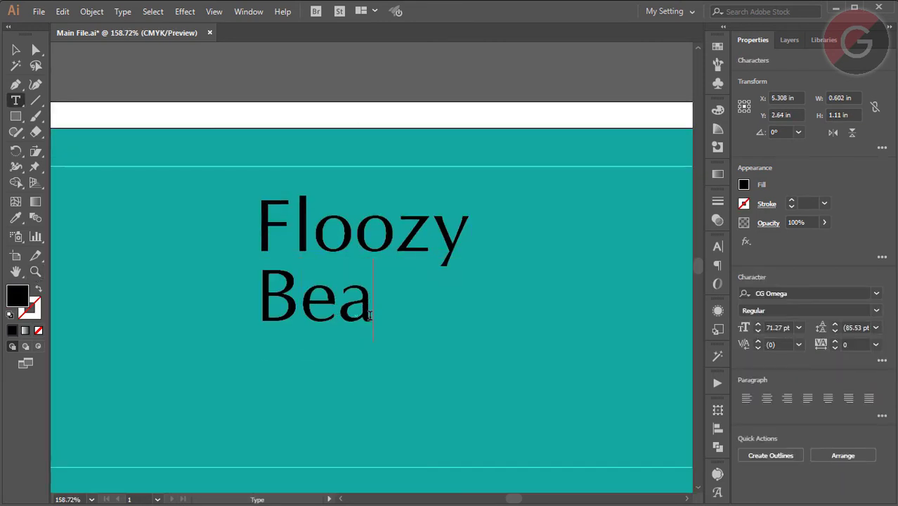
pyautogui.hotkey('ctrl', '1')
# - Add the tagline 'an ideal parlour for woman' and a smaller text copy beneath it
pyautogui.moveTo(370, 315); pyautogui.dragTo(369, 372)
pyautogui.tripleClick(421, 341)
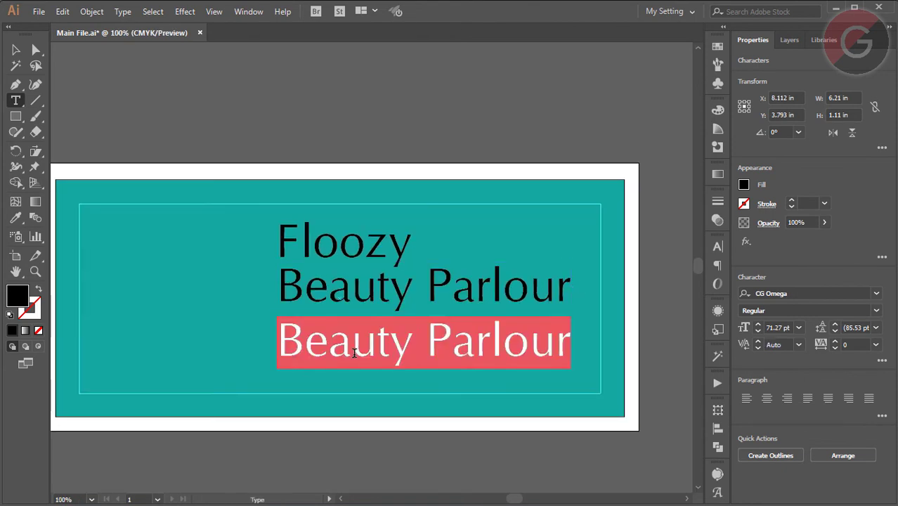
pyautogui.write('an ideal parlour for woman')
pyautogui.moveTo(288, 357); pyautogui.dragTo(288, 398)
pyautogui.moveTo(687, 410); pyautogui.dragTo(270, 374)
# - Retype the small copy as the parlour's street address
pyautogui.tripleClick(227, 378)
pyautogui.scroll(3, 140, 457)
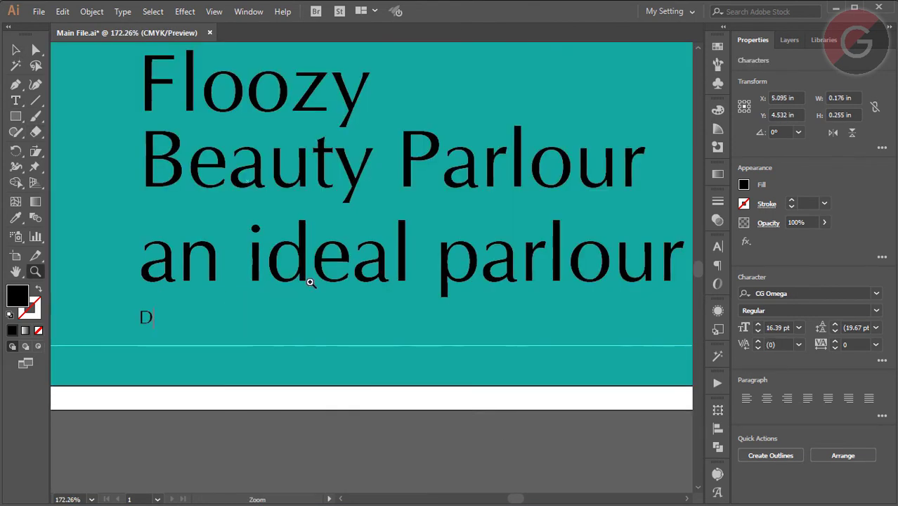
pyautogui.press('Home')
pyautogui.press('Escape')
# - Copy the address line to the right and replace it with the phone number
pyautogui.moveTo(207, 317); pyautogui.dragTo(451, 317)
pyautogui.hotkey('ctrl', '+')
pyautogui.tripleClick(373, 261)
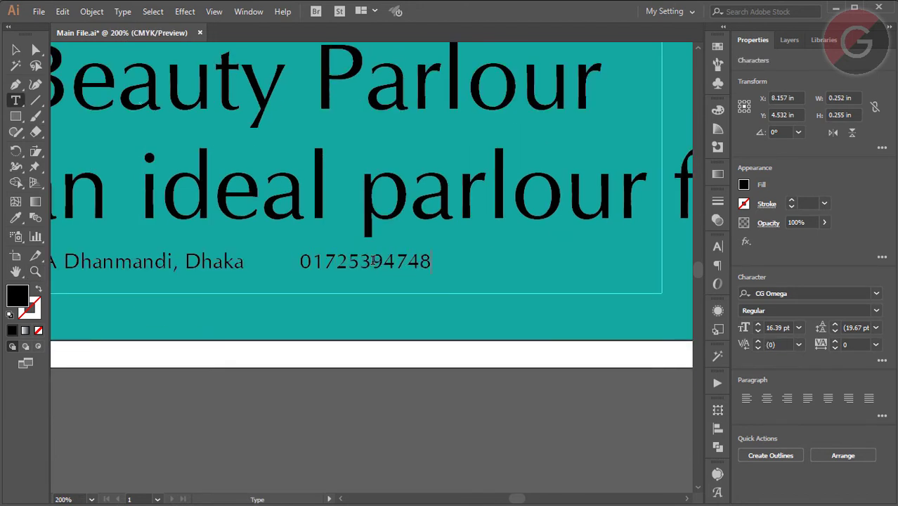
pyautogui.press('Escape')
pyautogui.moveTo(372, 261); pyautogui.dragTo(533, 263)
pyautogui.tripleClick(533, 263)
pyautogui.write('floozy')
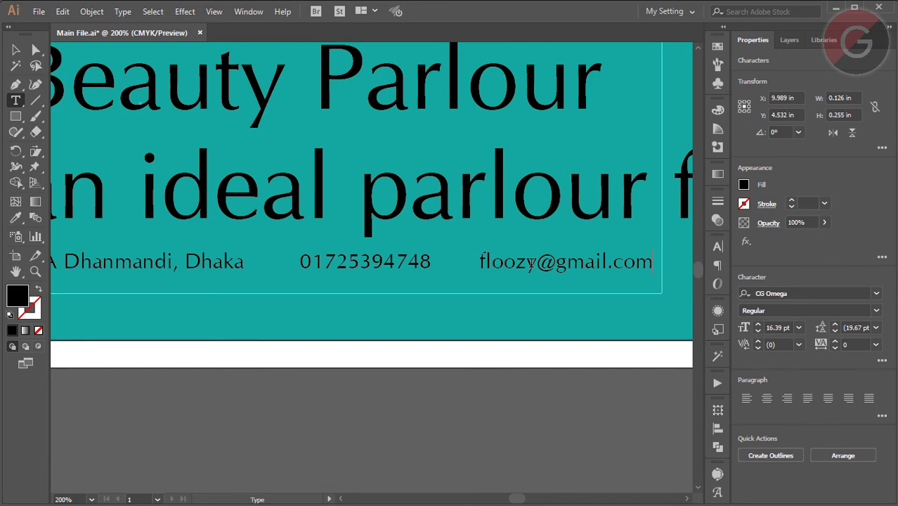
pyautogui.write('parlour')
pyautogui.hotkey('ctrl', '1')
pyautogui.moveTo(371, 267); pyautogui.dragTo(505, 267)
pyautogui.tripleClick(505, 267)
pyautogui.write('www.floozyparlour.com')
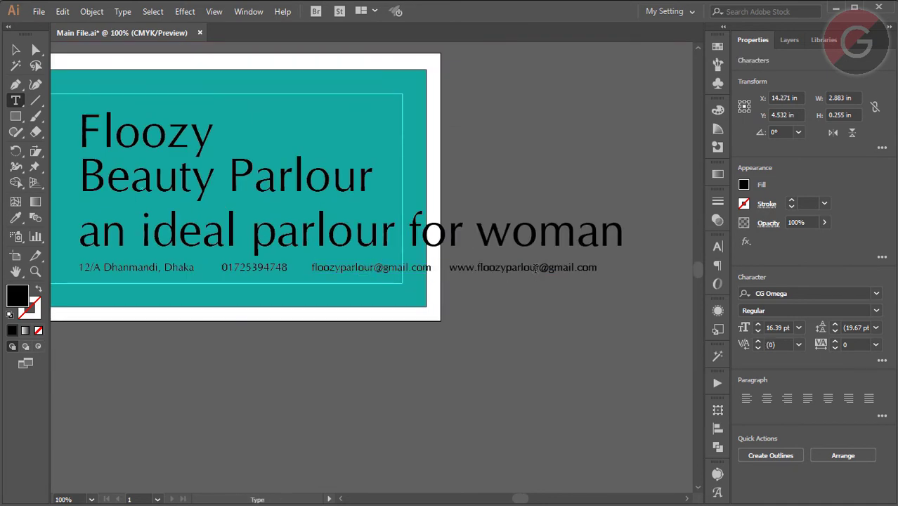
pyautogui.press('Escape')
pyautogui.moveTo(50, 28); pyautogui.dragTo(622, 354)
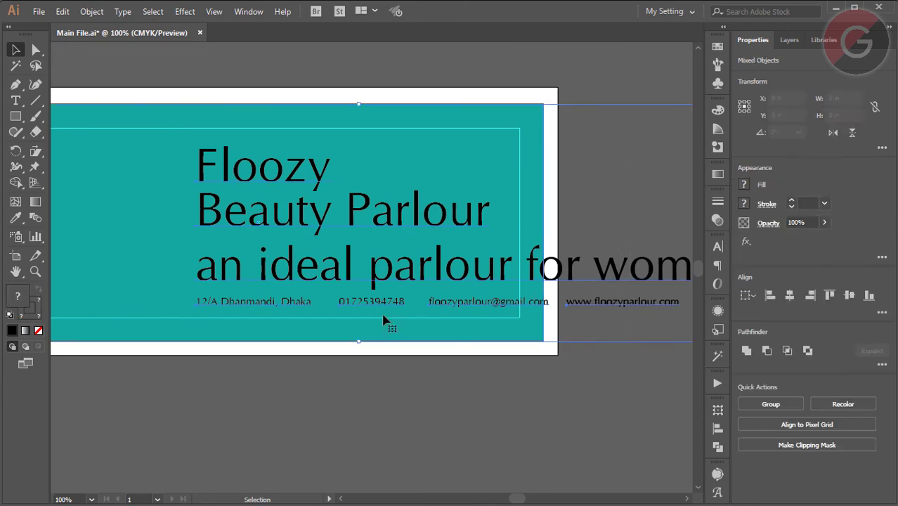
# - Deselect the background so only the text stays selected, then open the File menu
pyautogui.keyDown('shift'); pyautogui.click(194, 177); pyautogui.keyUp('shift')
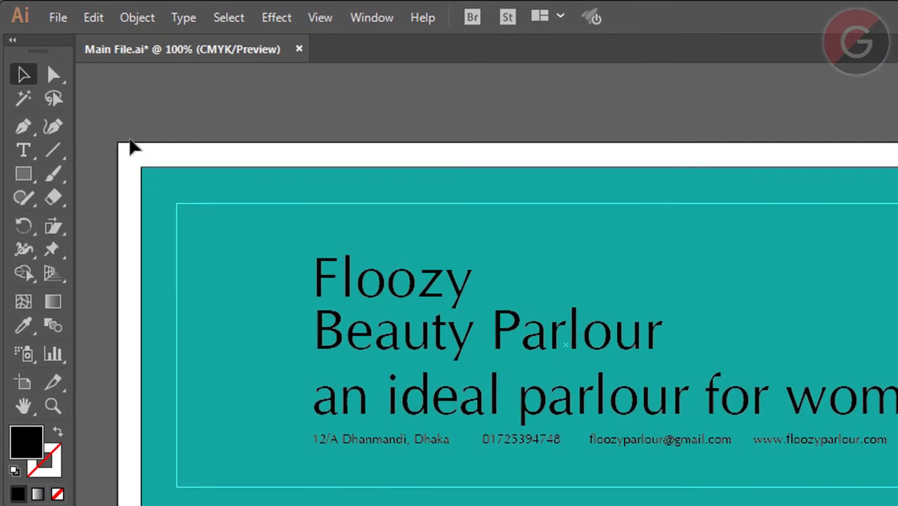
pyautogui.click(58, 17)
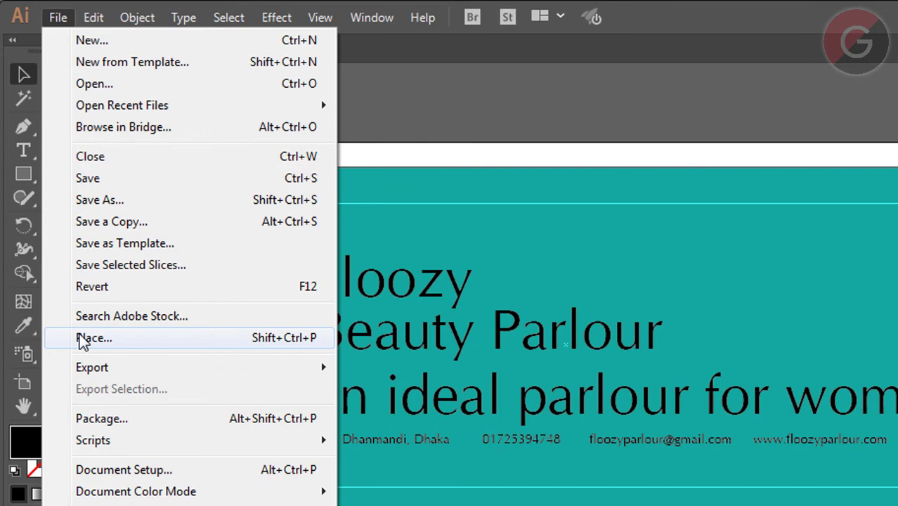
# - Place the Alone-girl-back-side-hd05 photo and scale it to about 5.78 × 3.25 in at the lower right
pyautogui.click(81, 336)
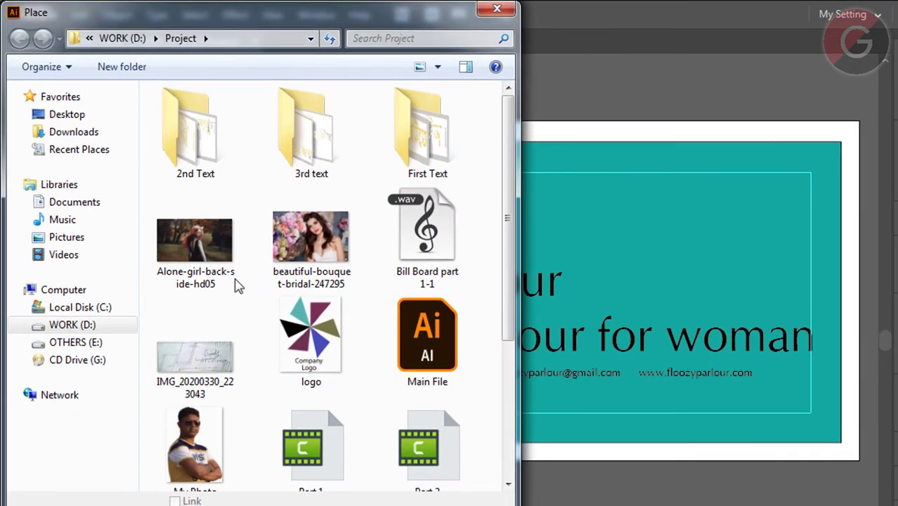
pyautogui.click(310, 204)
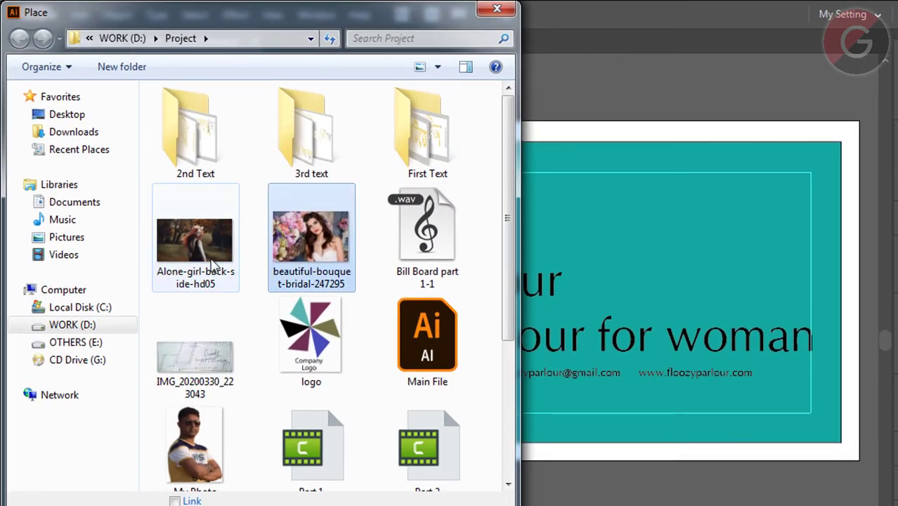
pyautogui.click(211, 261)
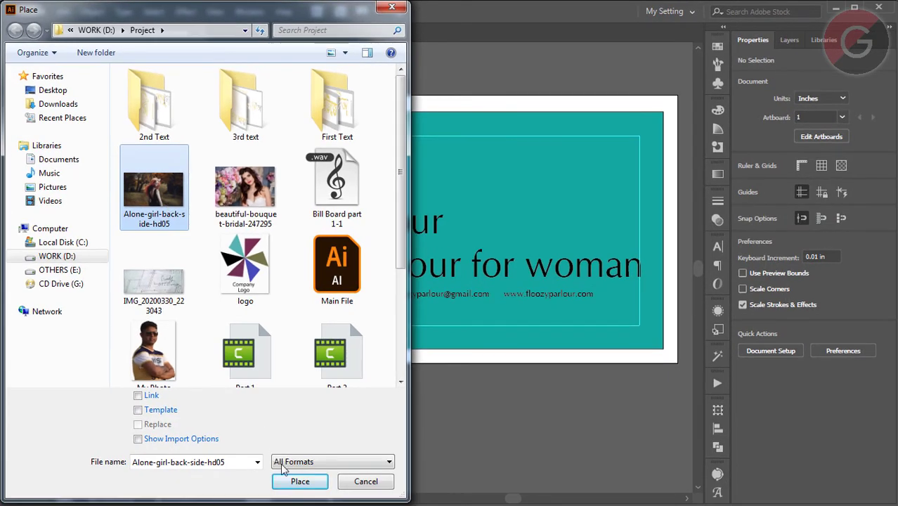
pyautogui.click(300, 481)
pyautogui.click(160, 170)
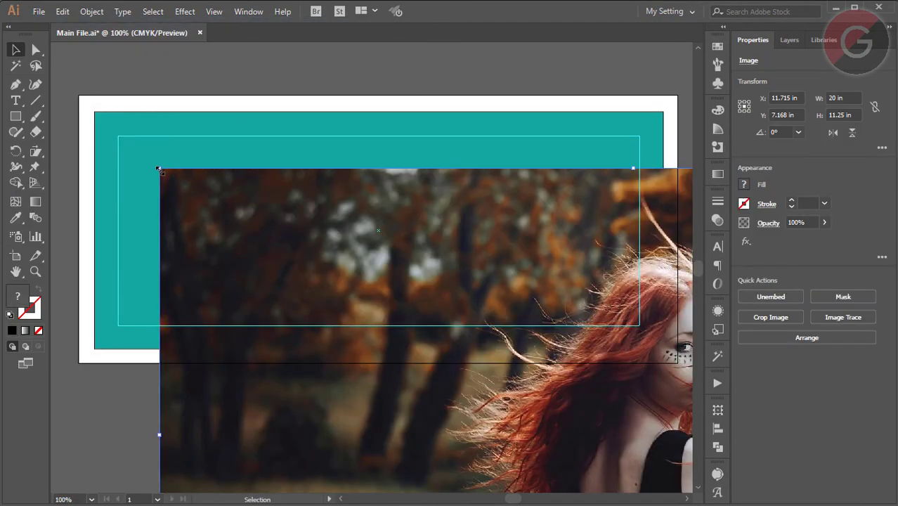
pyautogui.moveTo(207, 168); pyautogui.dragTo(95, 67)
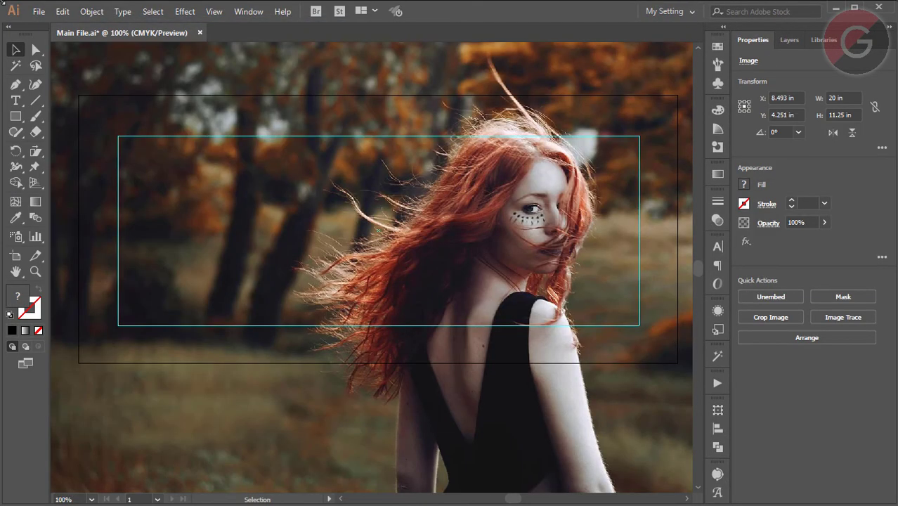
pyautogui.click(39, 11)
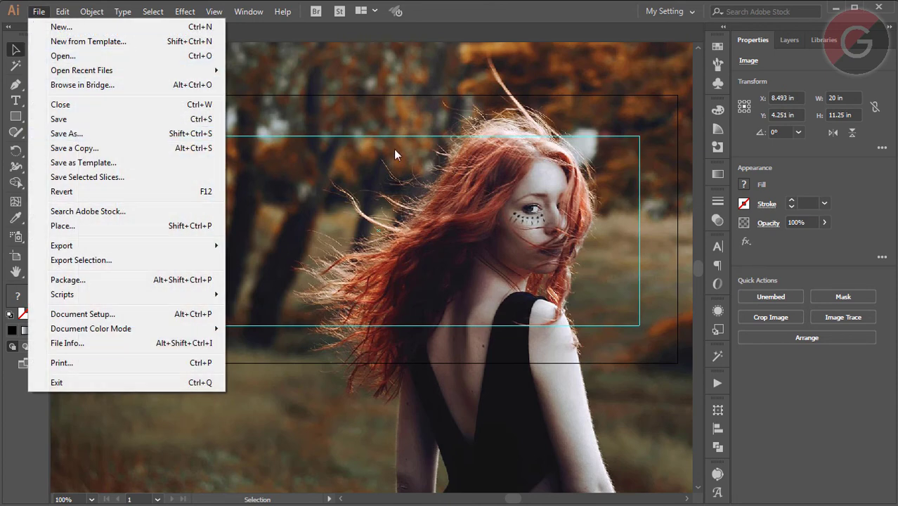
pyautogui.click(394, 149)
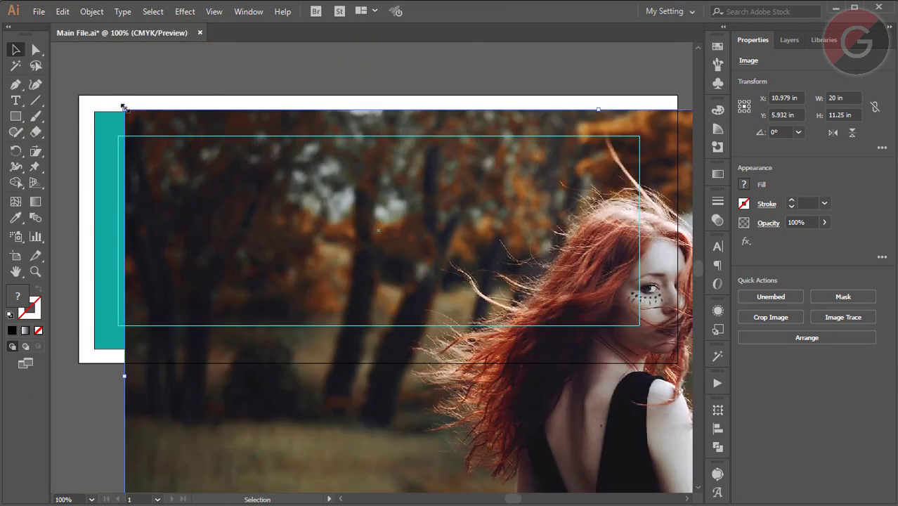
pyautogui.moveTo(123, 108); pyautogui.dragTo(541, 354)
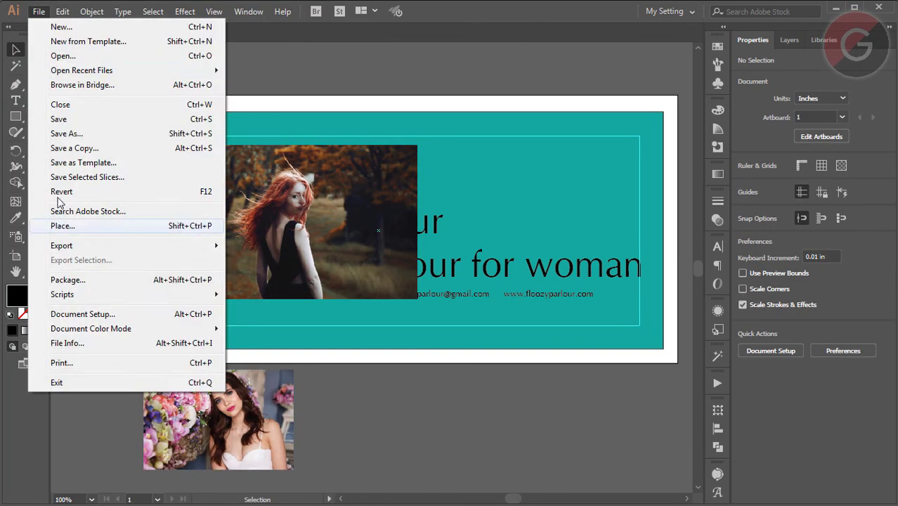
# - Place the second woman photo below the artboard and the logo at its top-left corner
pyautogui.click(62, 226)
pyautogui.doubleClick(348, 181)
pyautogui.click(328, 361)
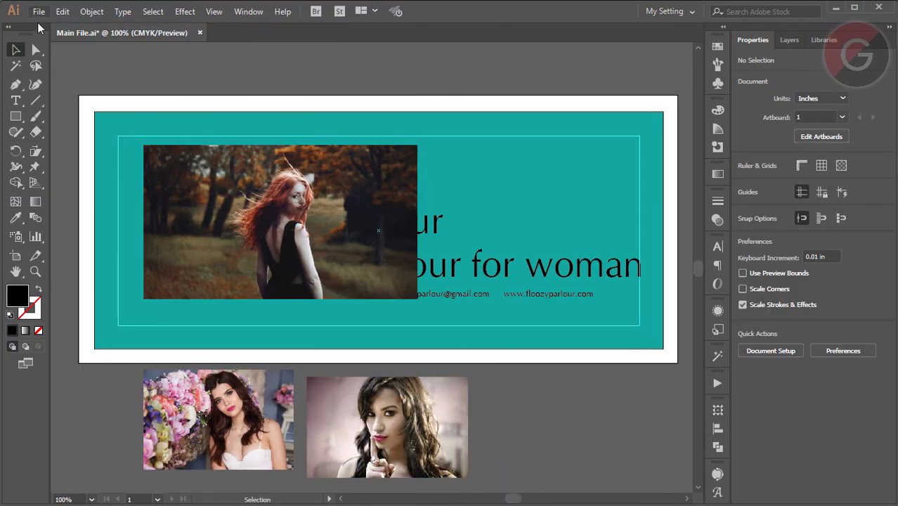
pyautogui.click(39, 11)
pyautogui.click(62, 226)
pyautogui.scroll(-3, 240, 211)
pyautogui.doubleClick(240, 113)
pyautogui.click(106, 122)
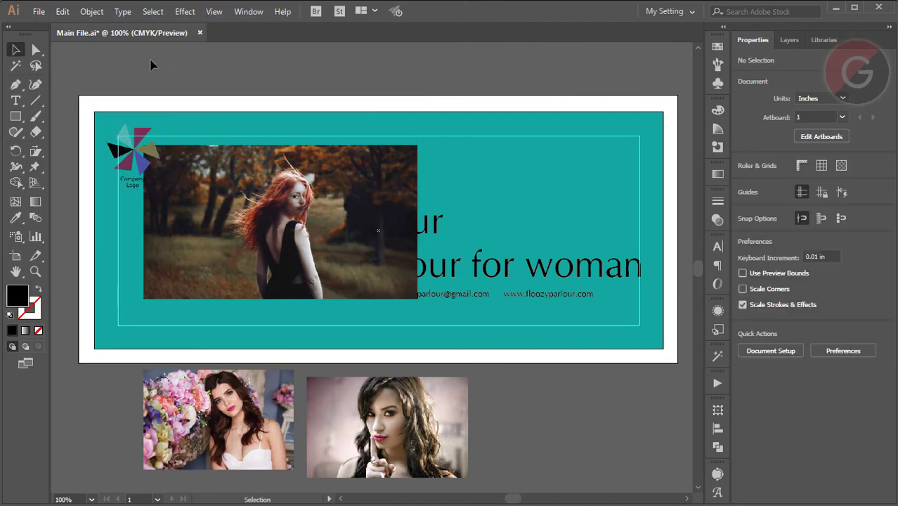
# - Place the sketch image and line up all three photos beneath the artboard
pyautogui.click(39, 11)
pyautogui.click(62, 226)
pyautogui.doubleClick(186, 260)
pyautogui.moveTo(121, 56); pyautogui.dragTo(507, 207)
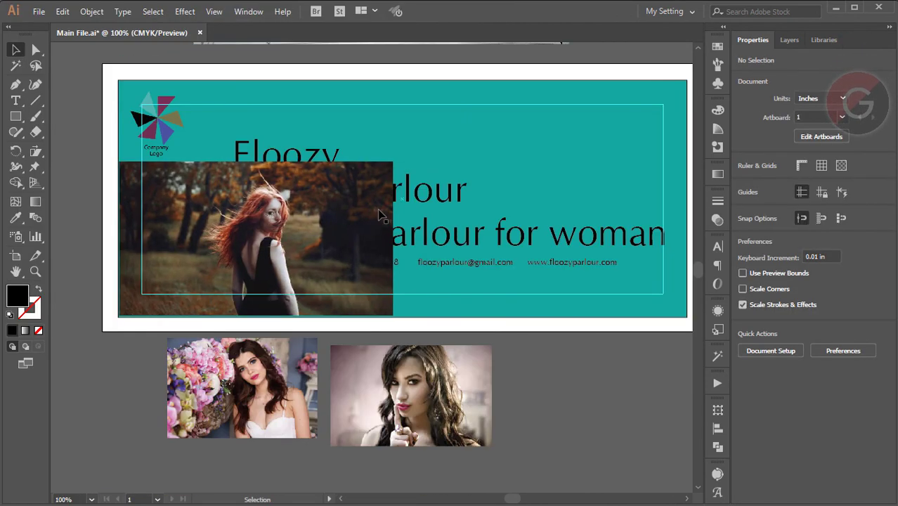
pyautogui.moveTo(64, 330); pyautogui.dragTo(137, 391)
pyautogui.moveTo(85, 330); pyautogui.dragTo(538, 484)
pyautogui.moveTo(250, 406); pyautogui.dragTo(441, 404)
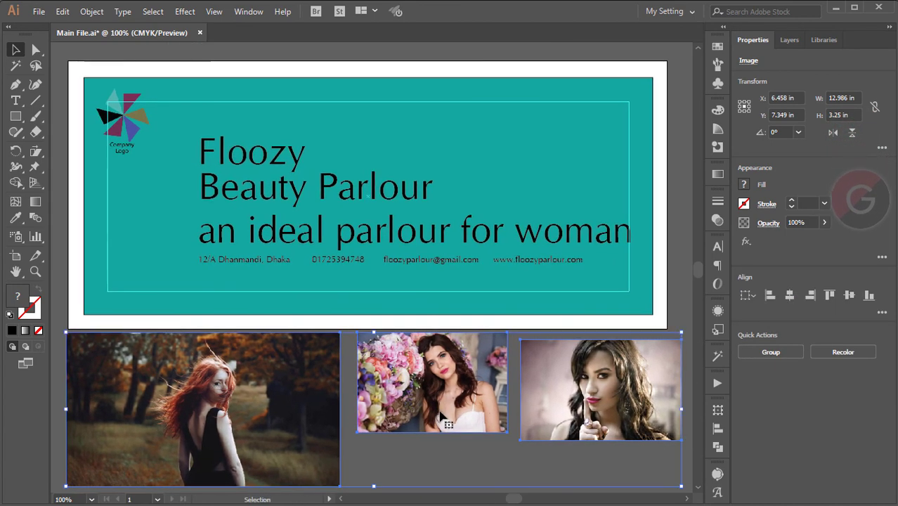
pyautogui.click(442, 475)
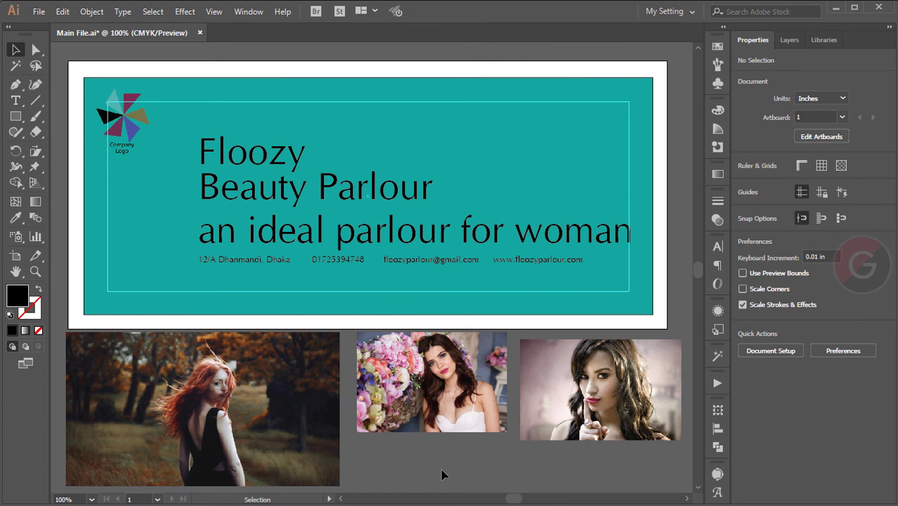